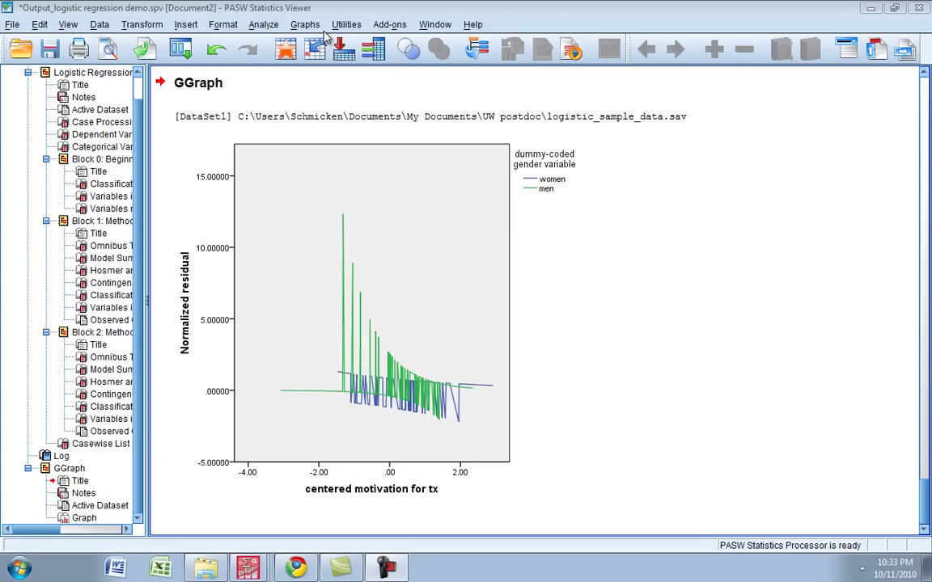
Leave the residual chart, return to the Data Editor holding cmotiv, PRE_1 and logodds, and open Graphs
{"action": "left_click", "coordinate": [252, 428]}
{"action": "left_click", "coordinate": [230, 512]}
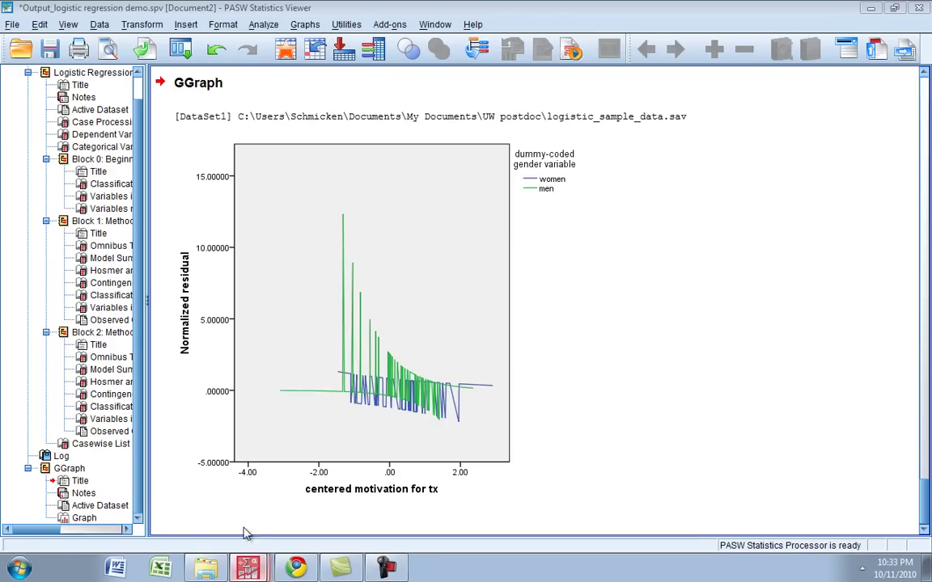
{"action": "key", "text": "alt+Tab"}
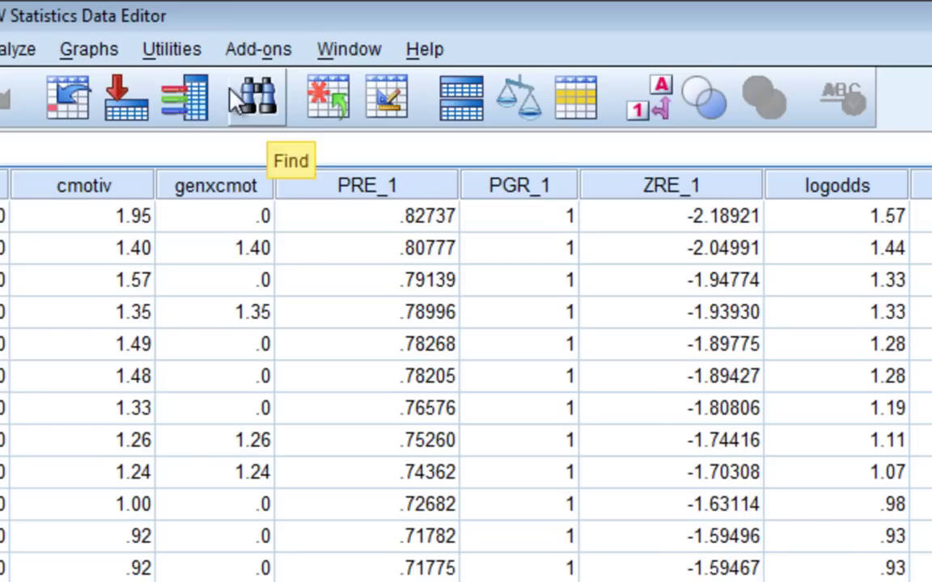
{"action": "left_click", "coordinate": [93, 50]}
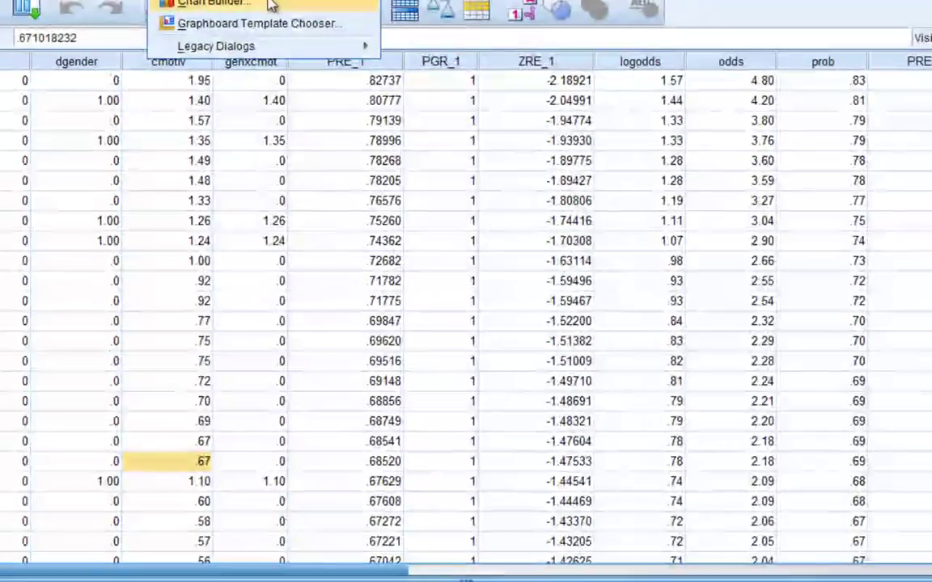
Open Chart Builder, reset the previous setup and place a Multiple Line chart on the canvas
{"action": "left_click", "coordinate": [242, 85]}
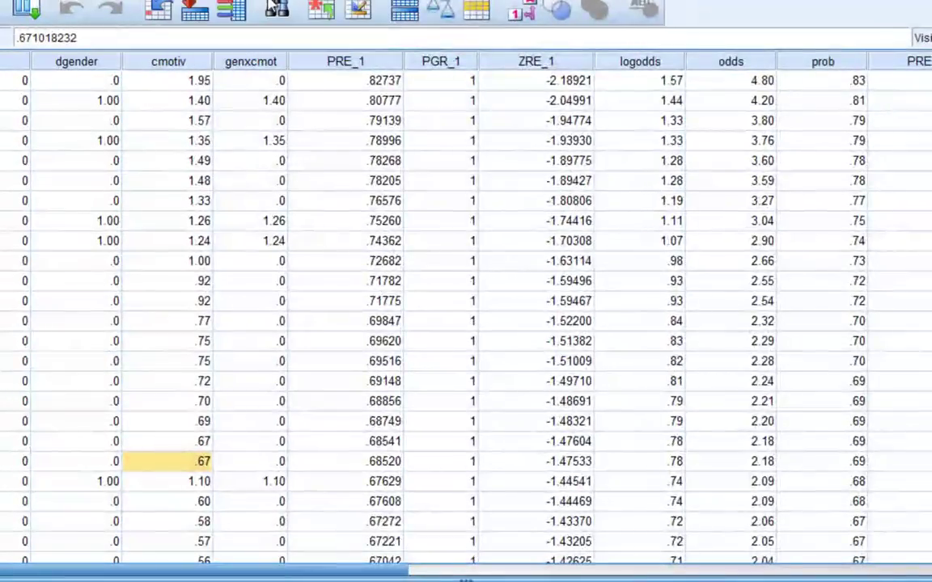
{"action": "left_click", "coordinate": [388, 386]}
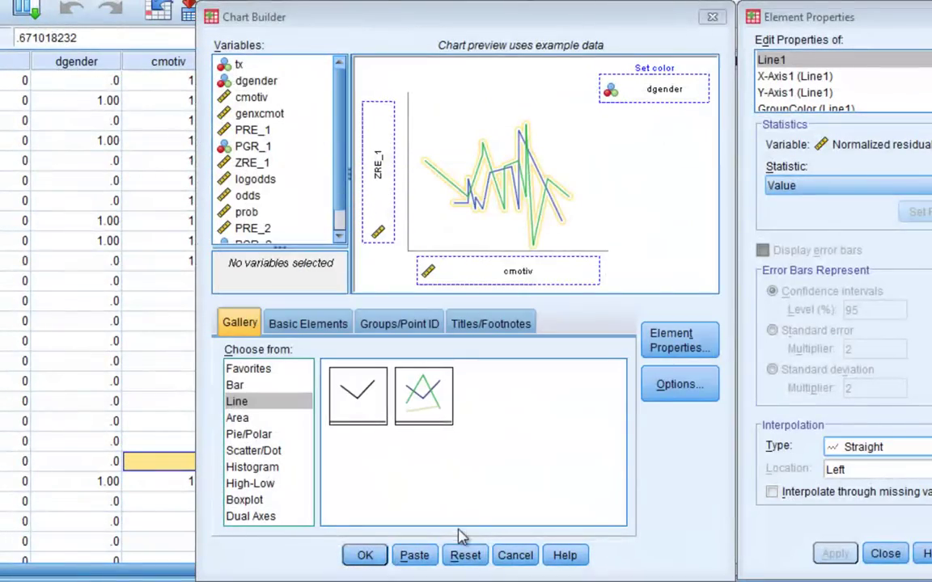
{"action": "left_click", "coordinate": [465, 558]}
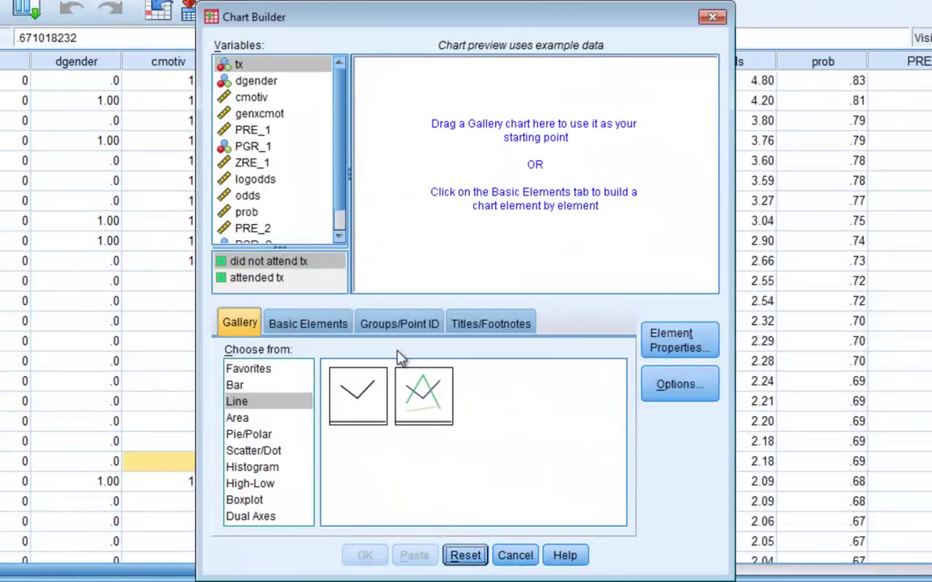
{"action": "left_click_drag", "start_coordinate": [424, 396], "coordinate": [456, 202]}
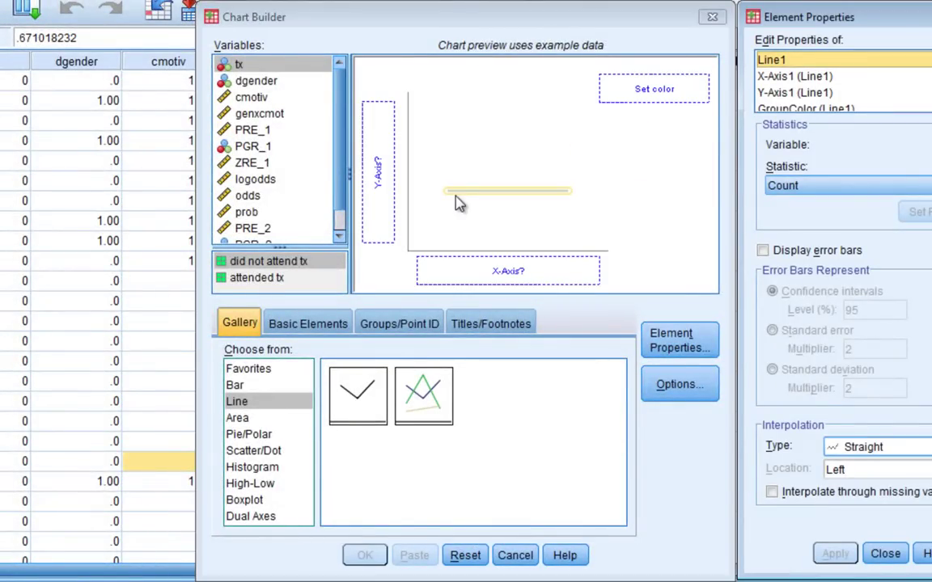
Colour lines by dgender, put cmotiv on X and PRE_1 on Y, and create the chart
{"action": "left_click", "coordinate": [269, 87]}
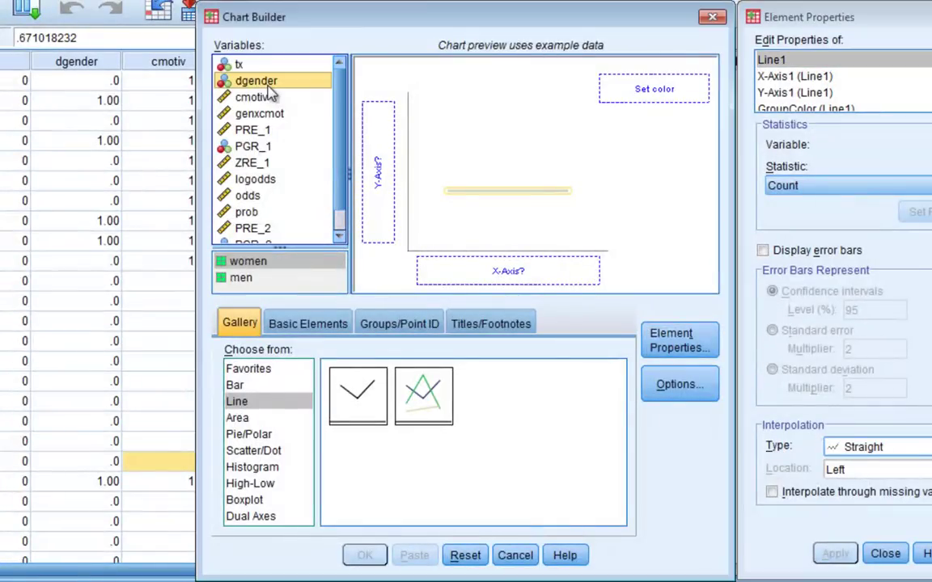
{"action": "left_click", "coordinate": [265, 87]}
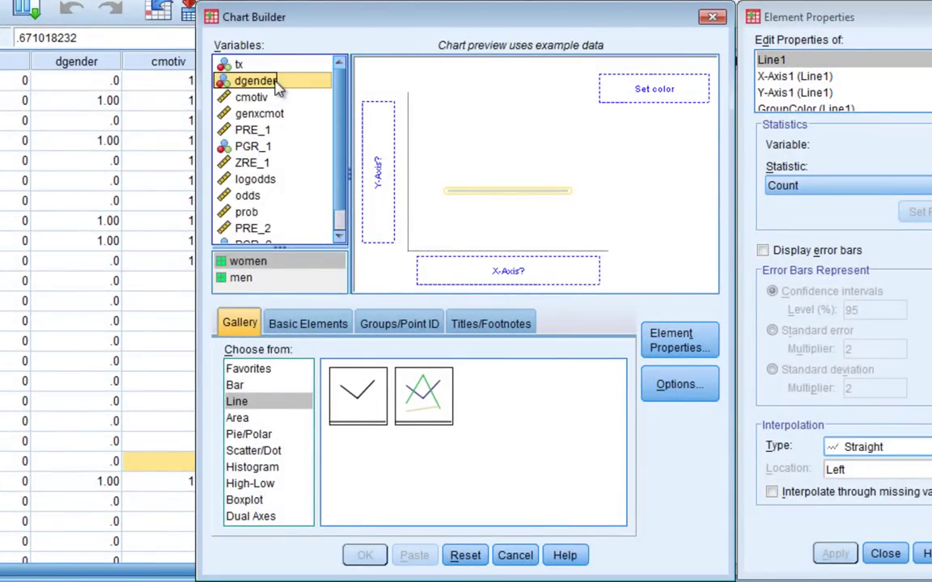
{"action": "left_click_drag", "start_coordinate": [275, 89], "coordinate": [630, 89]}
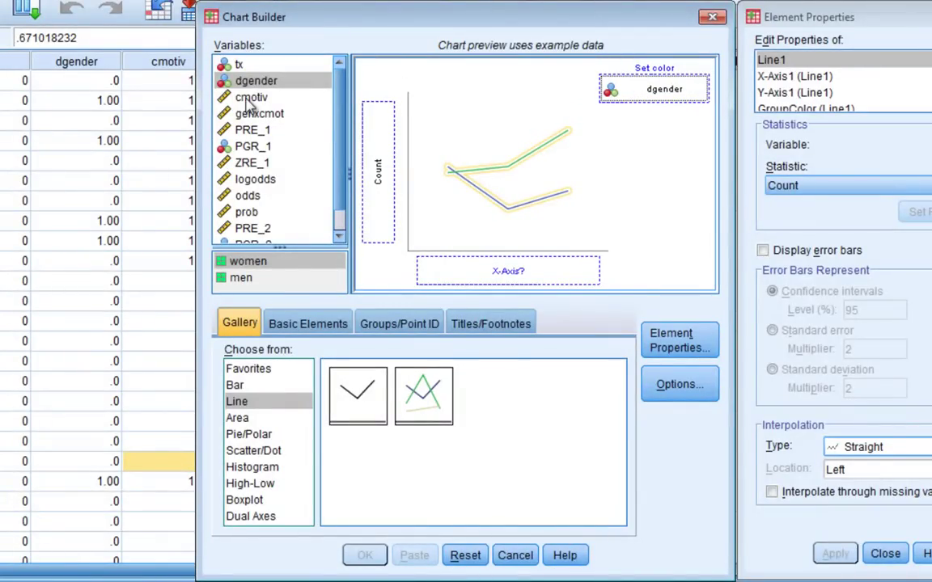
{"action": "left_click_drag", "start_coordinate": [250, 96], "coordinate": [477, 270]}
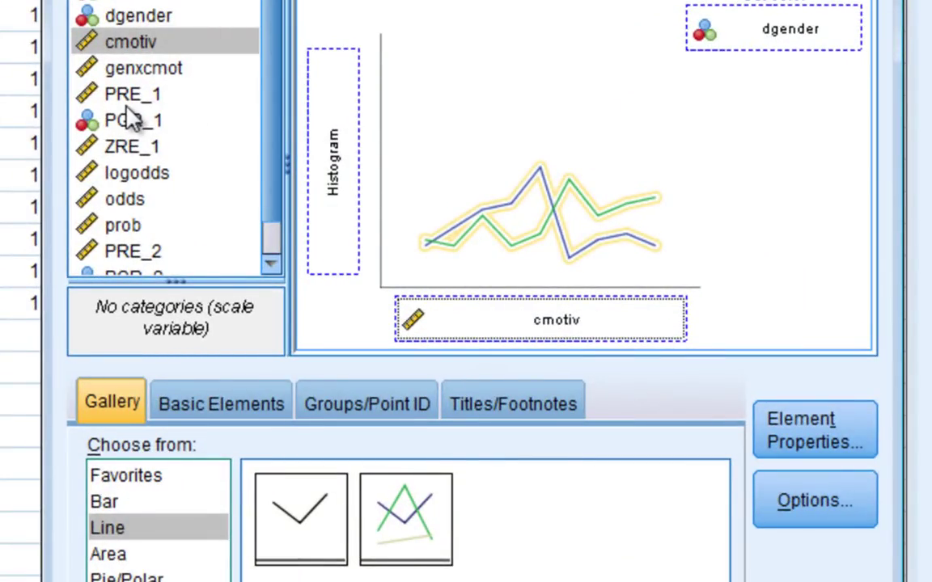
{"action": "left_click_drag", "start_coordinate": [129, 95], "coordinate": [334, 144]}
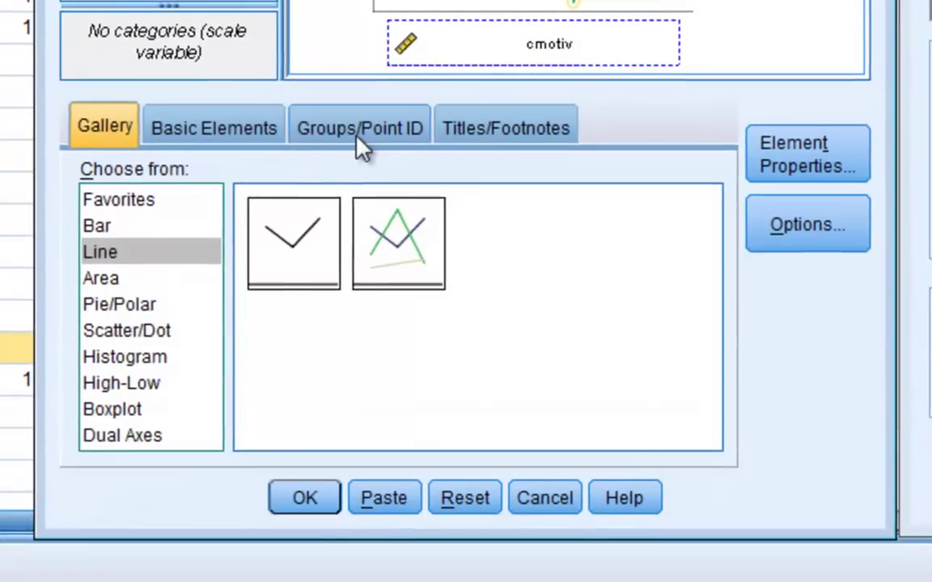
{"action": "left_click", "coordinate": [362, 309]}
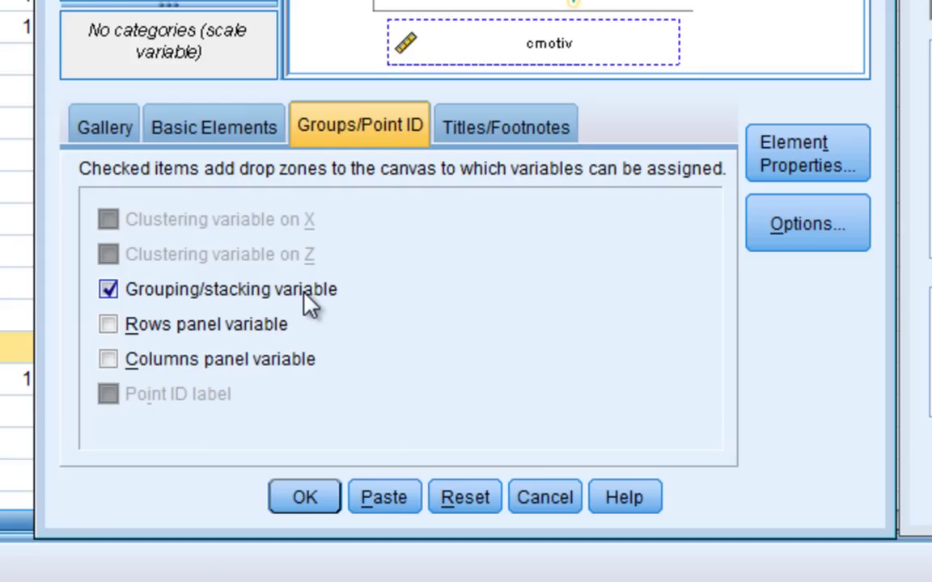
{"action": "left_click", "coordinate": [314, 499]}
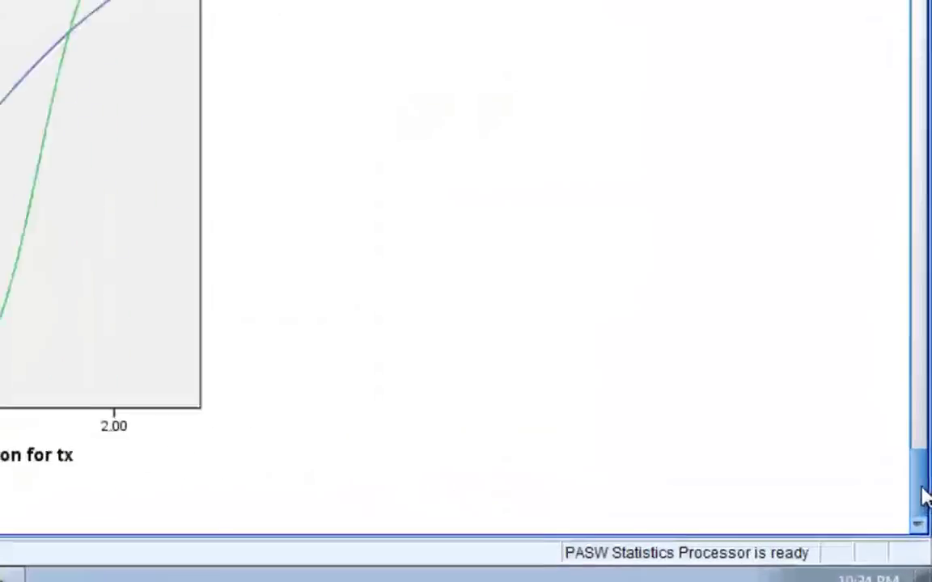
Inspect the predicted-probability chart: men's curve rises more steeply, crossing women's near centered motivation 1.00
{"action": "left_click", "coordinate": [383, 319]}
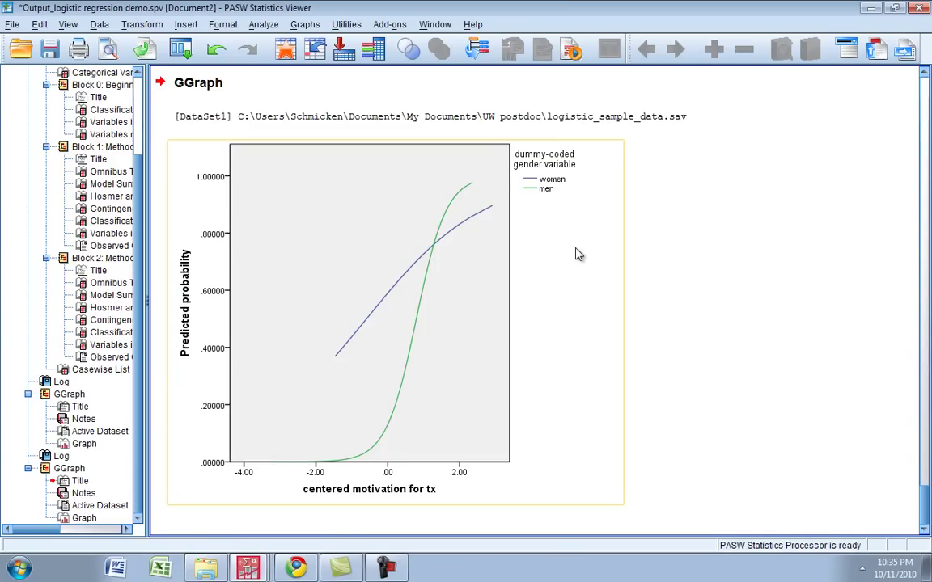
{"action": "left_click", "coordinate": [374, 71]}
Select the GGraph output block, check the Graphs menu, and bring the Data Editor back to the front
{"action": "left_click", "coordinate": [368, 89]}
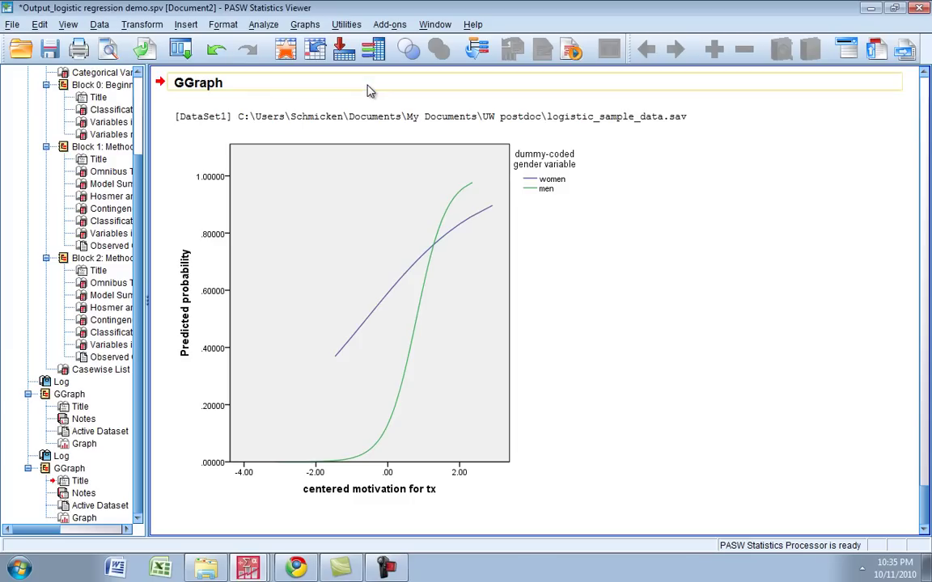
{"action": "left_click", "coordinate": [305, 24]}
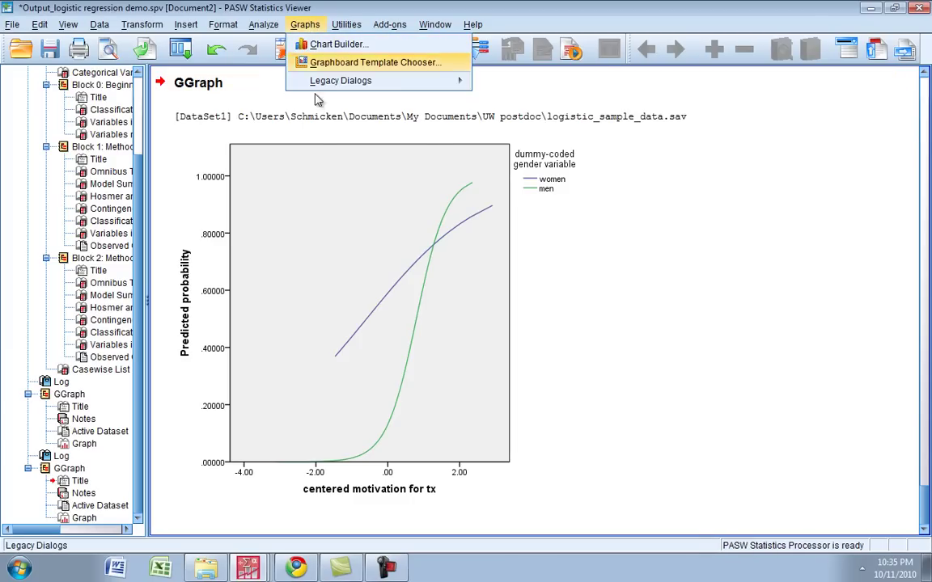
{"action": "left_click", "coordinate": [250, 570]}
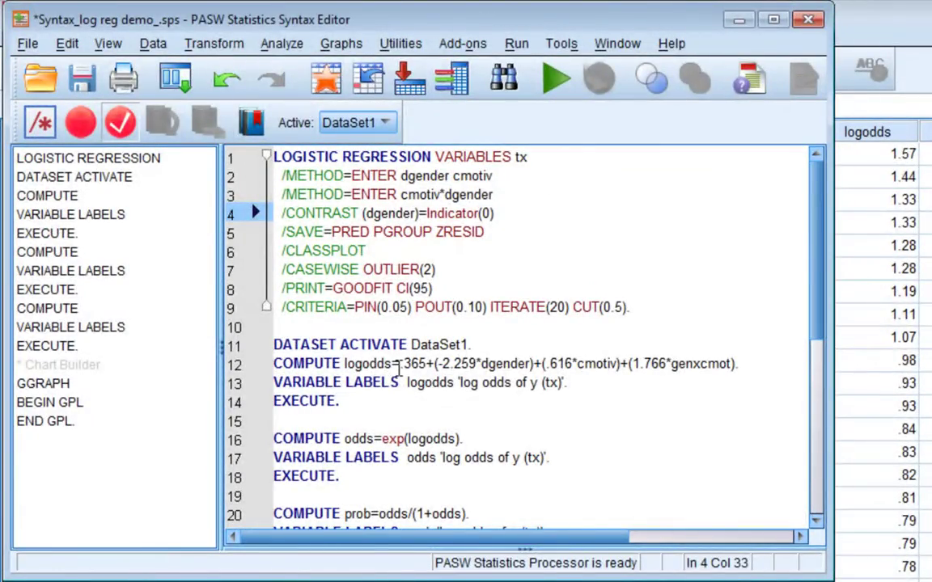
{"action": "left_click", "coordinate": [234, 47]}
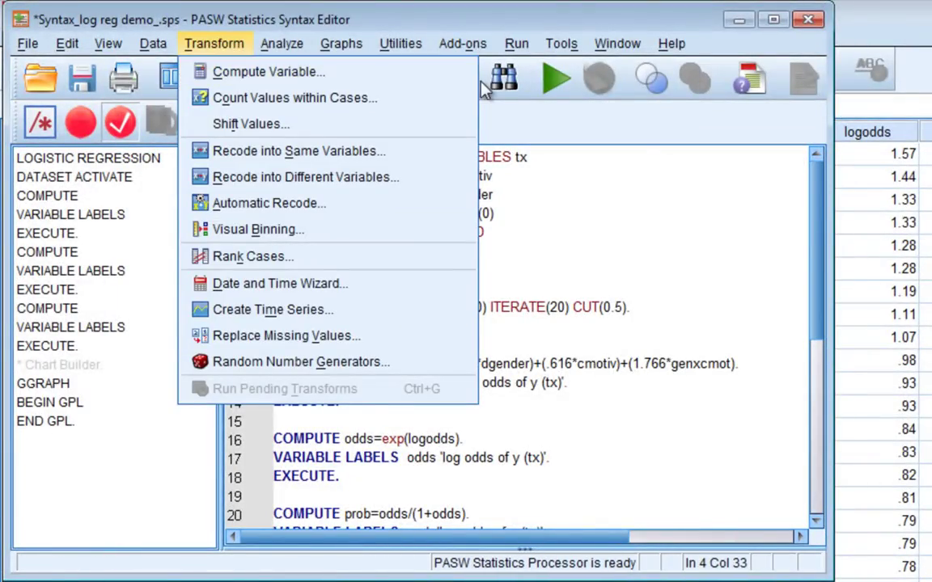
{"action": "left_click", "coordinate": [396, 72]}
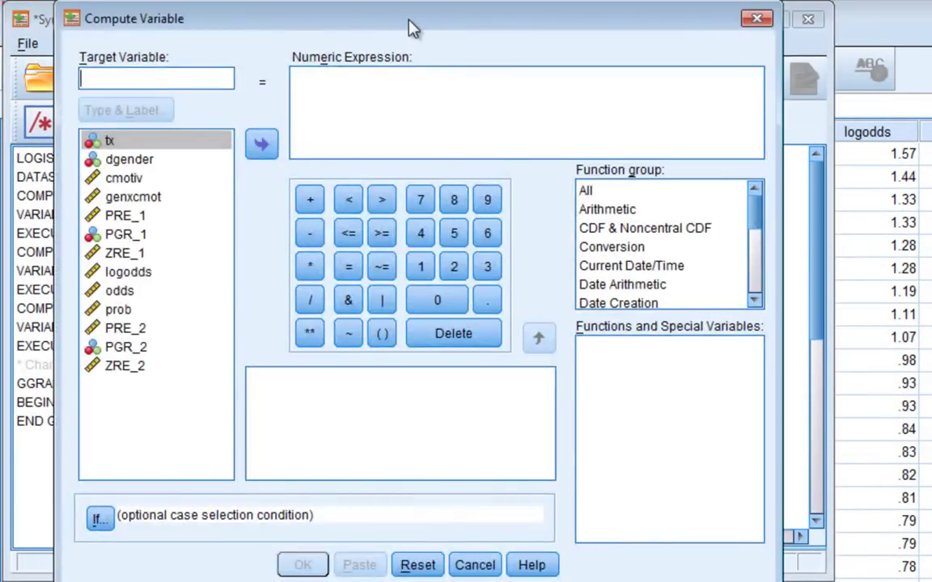
{"action": "left_click_drag", "start_coordinate": [411, 27], "coordinate": [931, 92]}
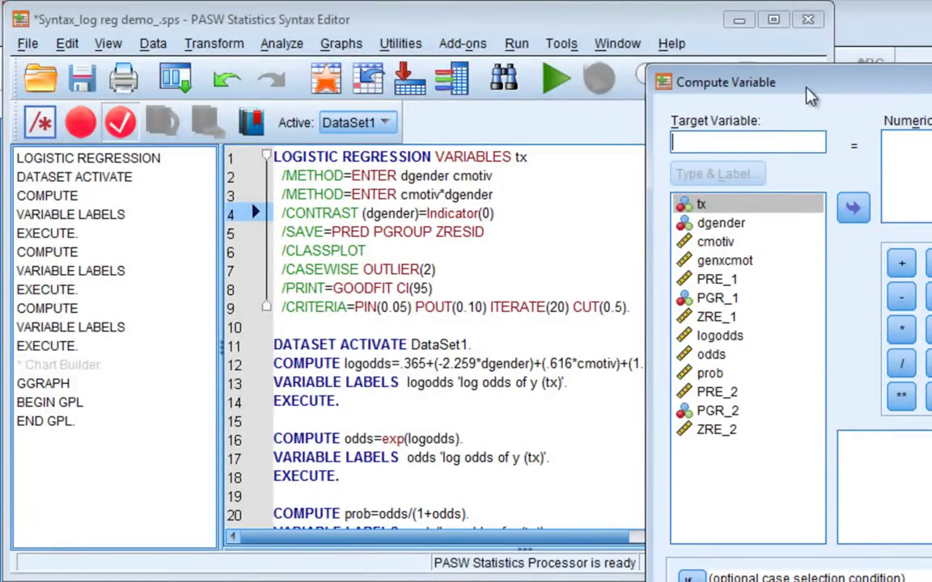
{"action": "key", "text": "Escape"}
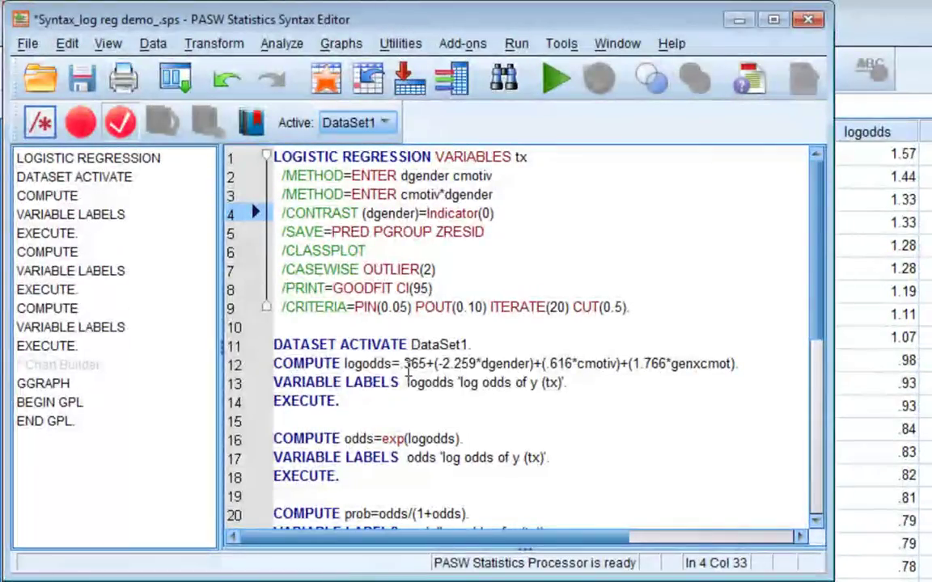
{"action": "left_click_drag", "start_coordinate": [391, 364], "coordinate": [750, 362]}
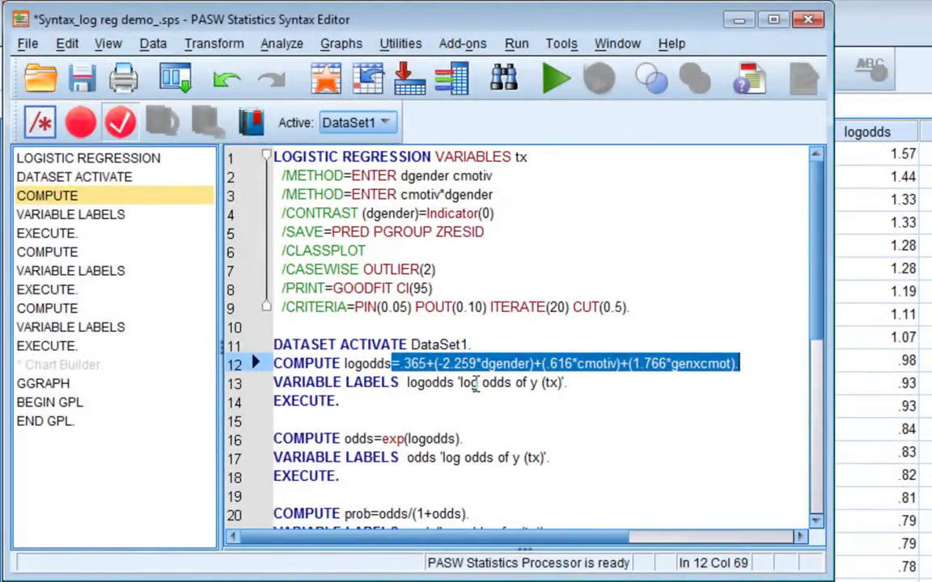
{"action": "left_click", "coordinate": [402, 365]}
{"action": "left_click_drag", "start_coordinate": [392, 365], "coordinate": [427, 365]}
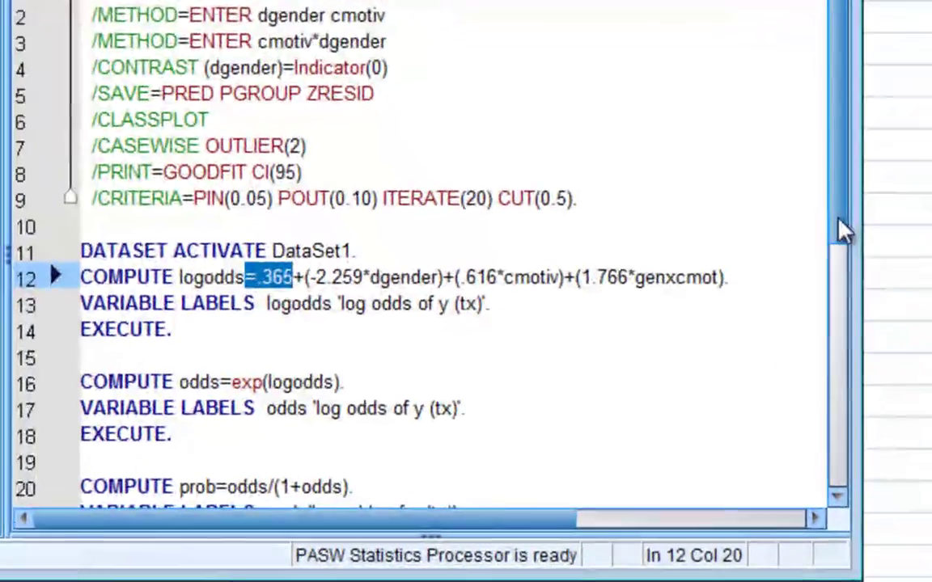
{"action": "left_click_drag", "start_coordinate": [817, 323], "coordinate": [818, 344]}
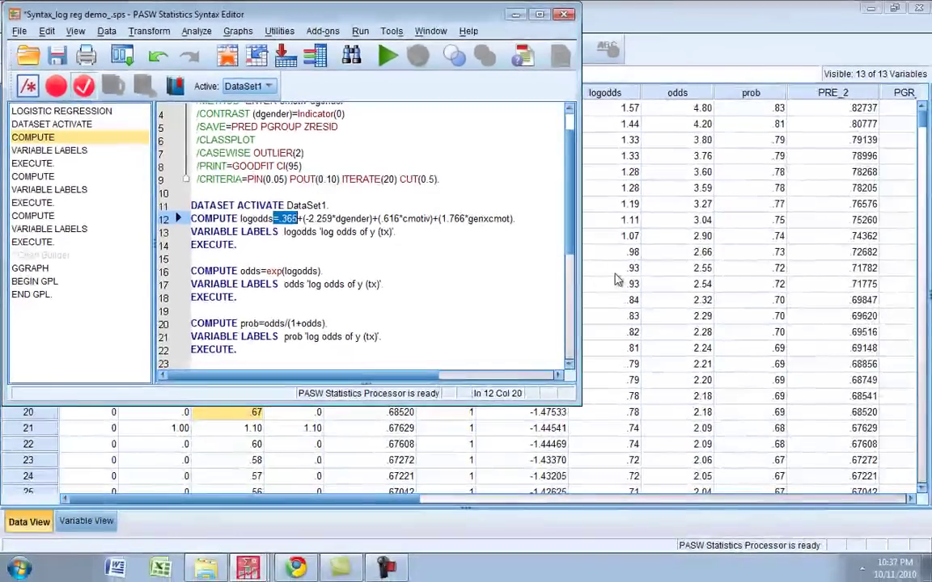
In Chart Builder, replace PRE_1 with logodds on the Y-axis, keep dgender colouring, and create the chart
{"action": "left_click", "coordinate": [878, 385]}
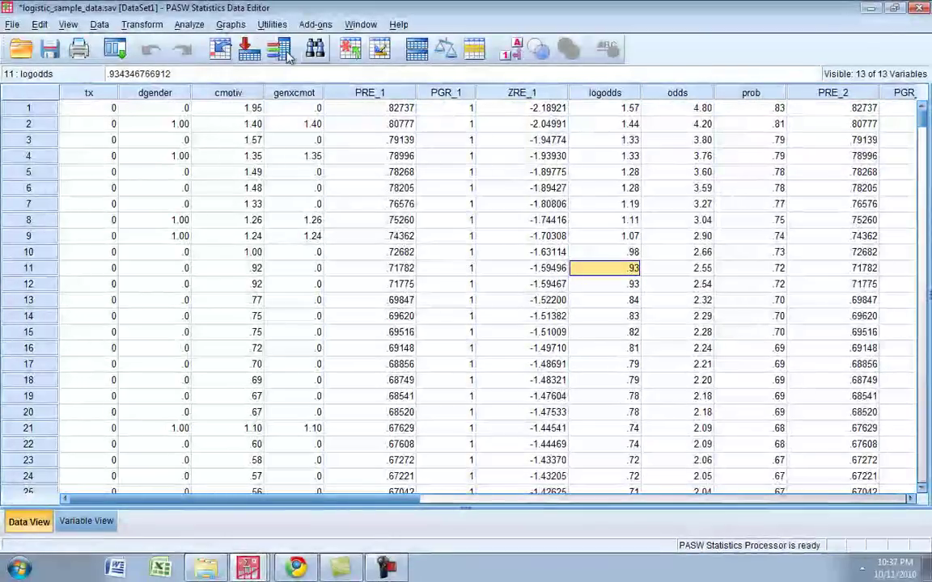
{"action": "left_click", "coordinate": [237, 26]}
{"action": "left_click", "coordinate": [249, 45]}
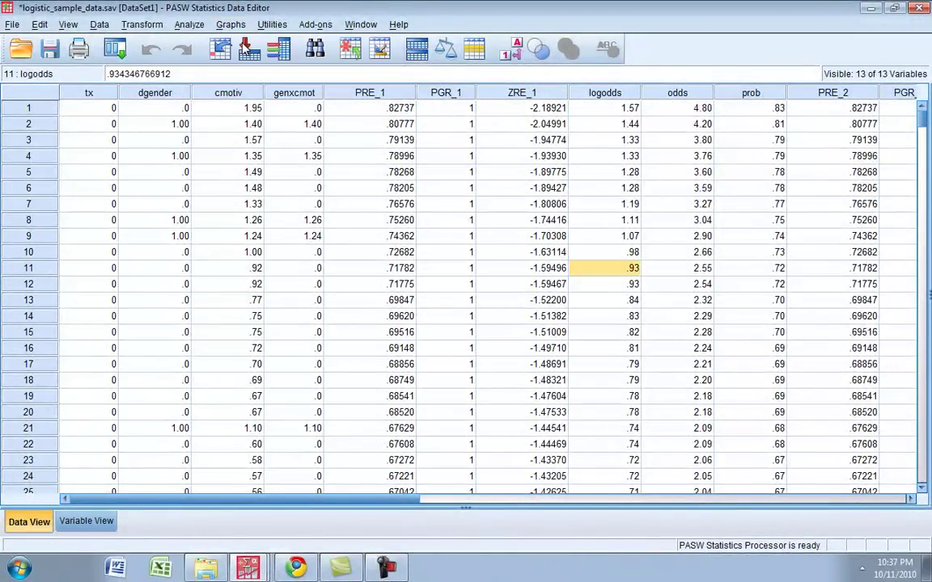
{"action": "left_click", "coordinate": [412, 354]}
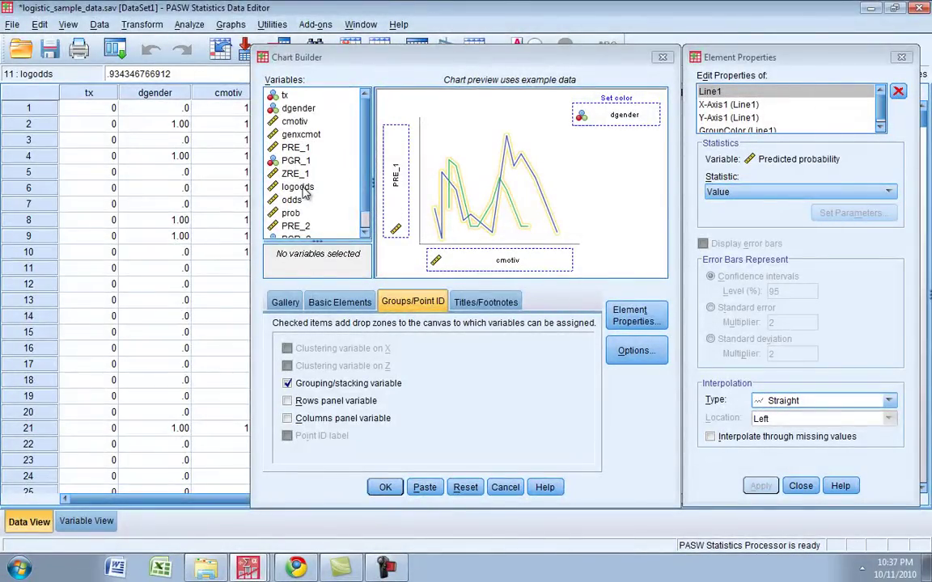
{"action": "left_click_drag", "start_coordinate": [285, 186], "coordinate": [400, 182]}
{"action": "left_click", "coordinate": [465, 378]}
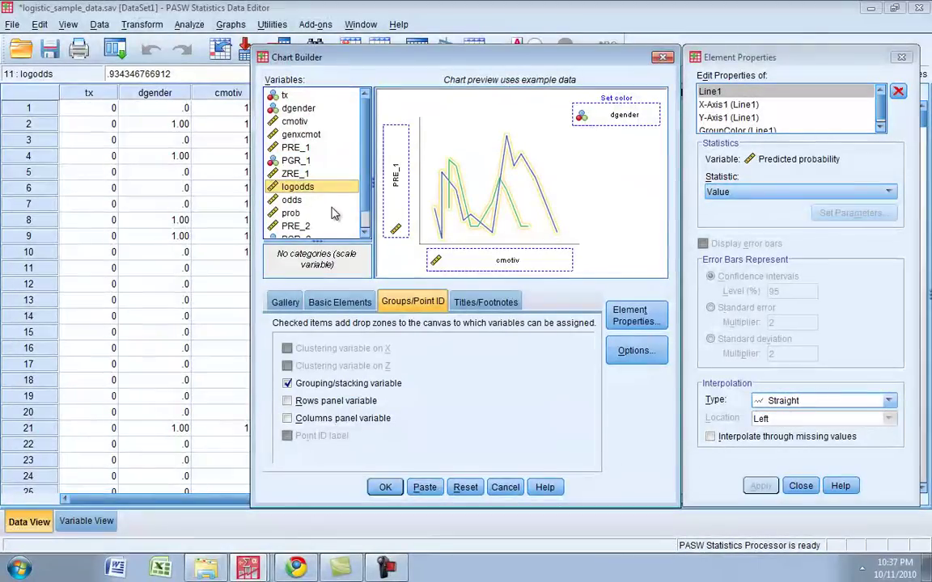
{"action": "left_click_drag", "start_coordinate": [283, 186], "coordinate": [396, 185]}
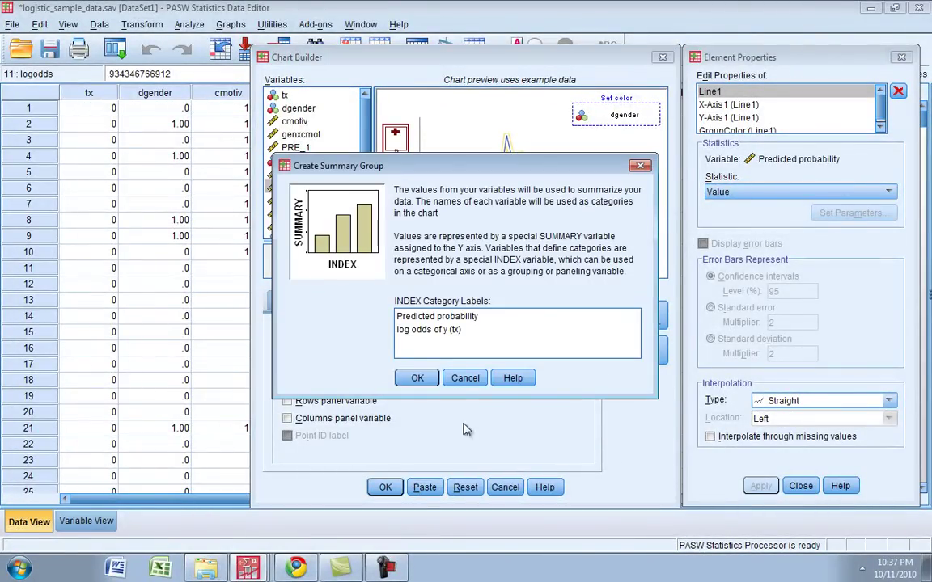
{"action": "left_click", "coordinate": [453, 374]}
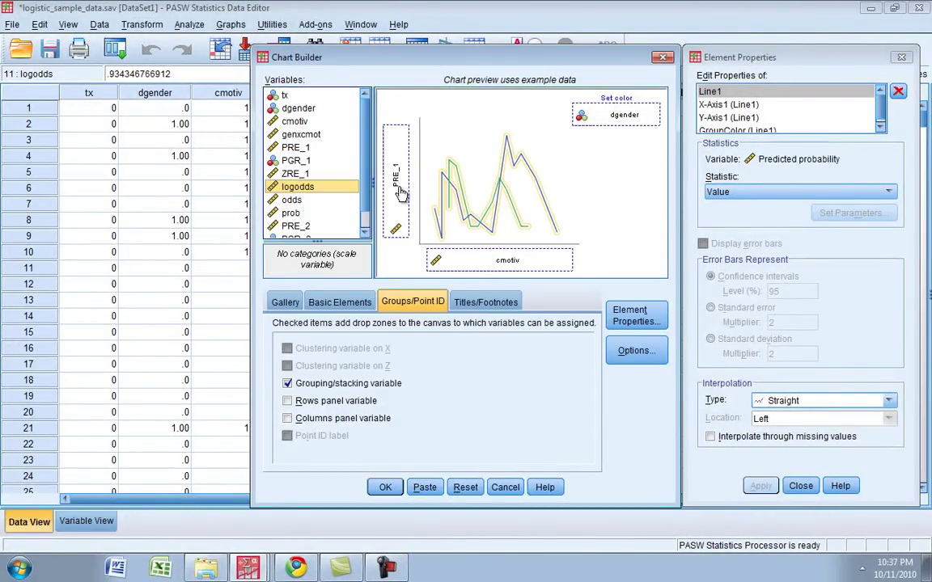
{"action": "mouse_move", "coordinate": [401, 193]}
{"action": "left_mouse_down"}
{"action": "mouse_move", "coordinate": [396, 203]}
{"action": "mouse_move", "coordinate": [323, 187]}
{"action": "mouse_move", "coordinate": [395, 188]}
{"action": "left_mouse_up"}
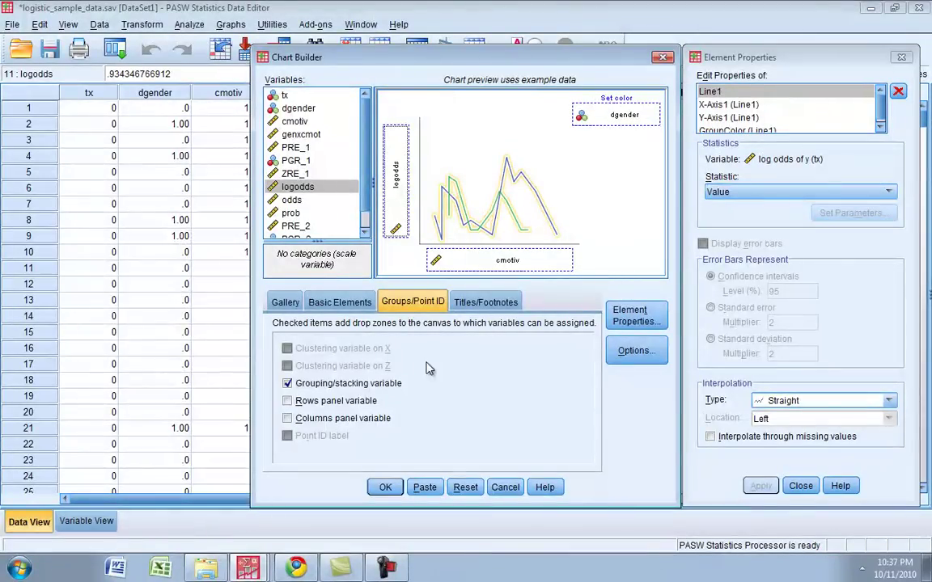
{"action": "left_click", "coordinate": [385, 487]}
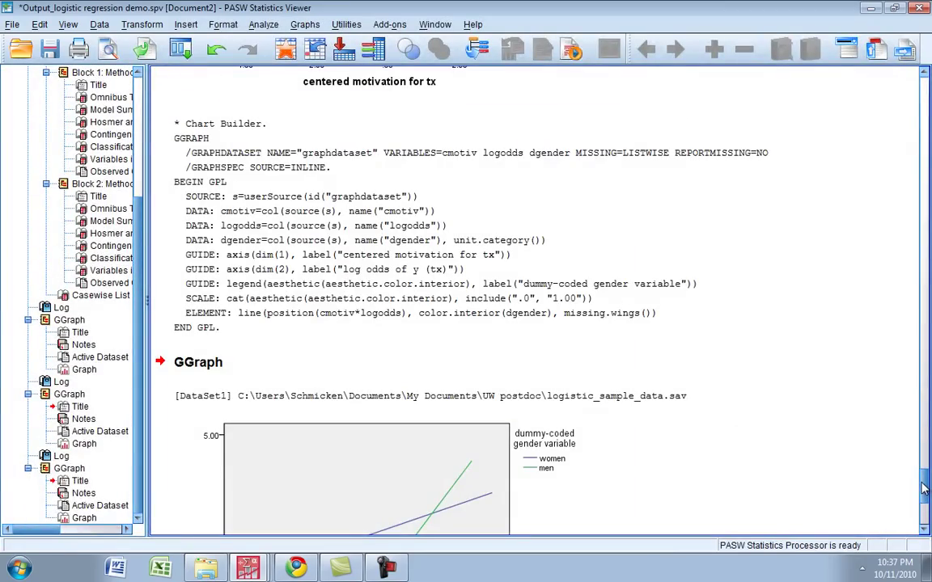
Scroll to the log-odds chart showing men's line rising more steeply, crossing women's near 1.00
{"action": "left_click_drag", "start_coordinate": [925, 489], "coordinate": [928, 507]}
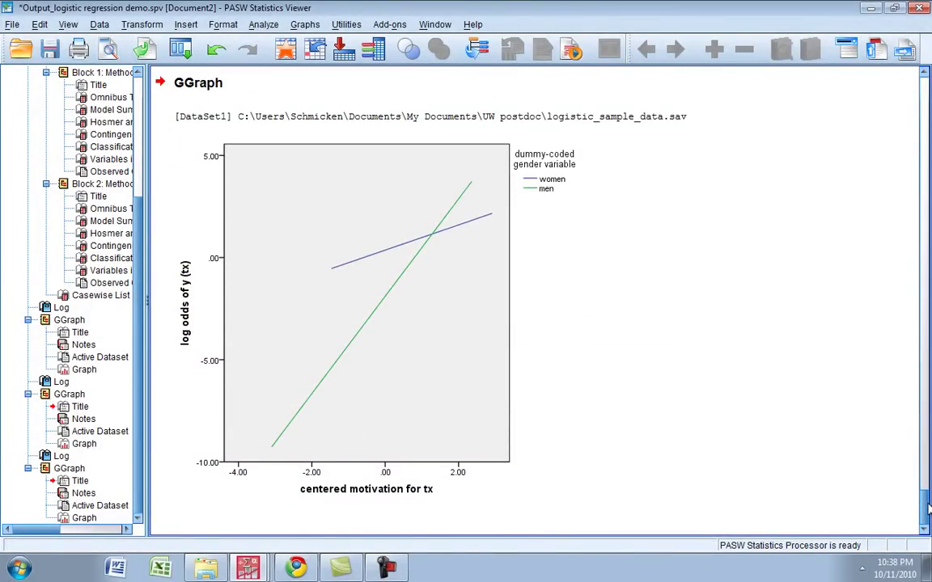
{"action": "left_click", "coordinate": [477, 350]}
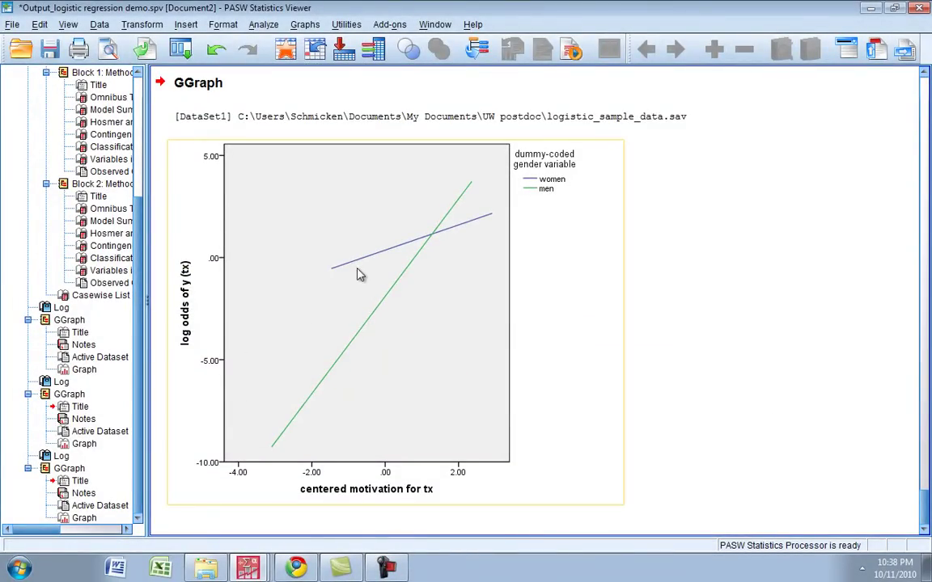